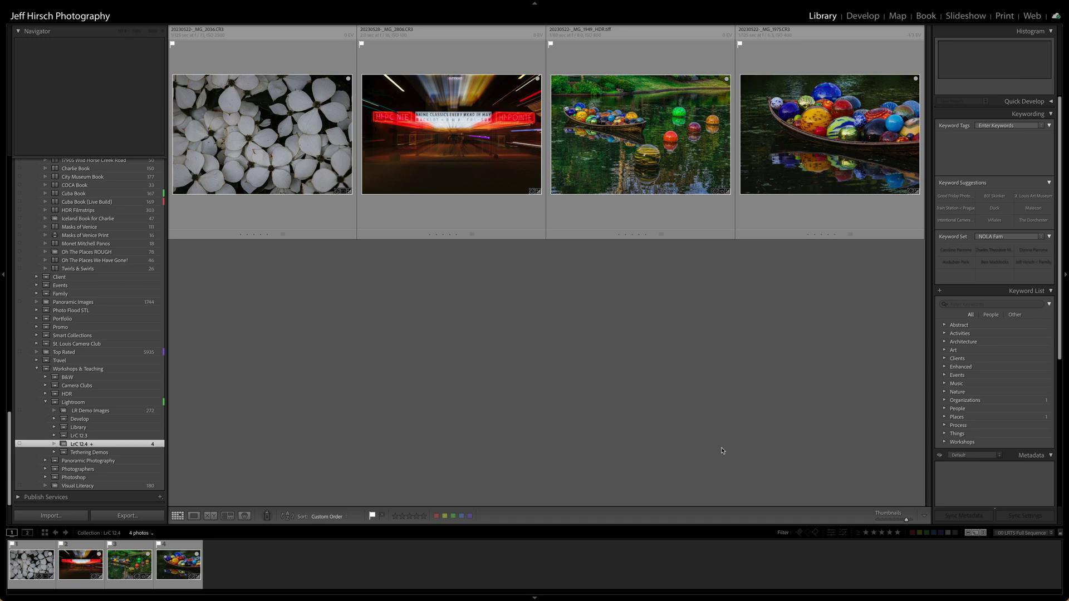
Step: Open the white flower photo in Develop and select its Flower mask in Masking
{"action": "left_click", "coordinate": [270, 166]}
{"action": "key", "text": "d"}
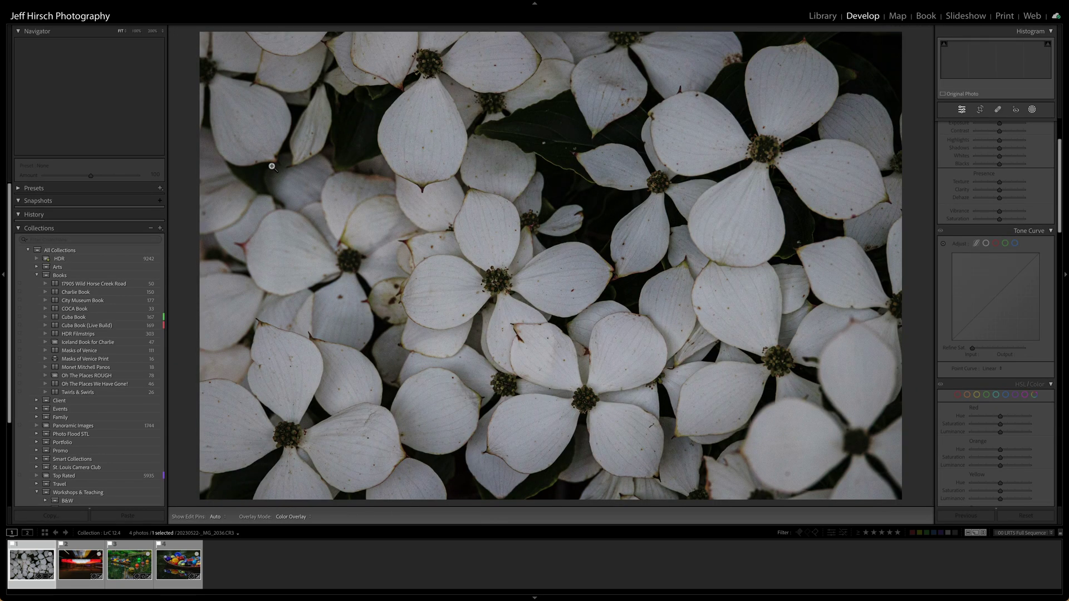
{"action": "key", "text": "shift+w"}
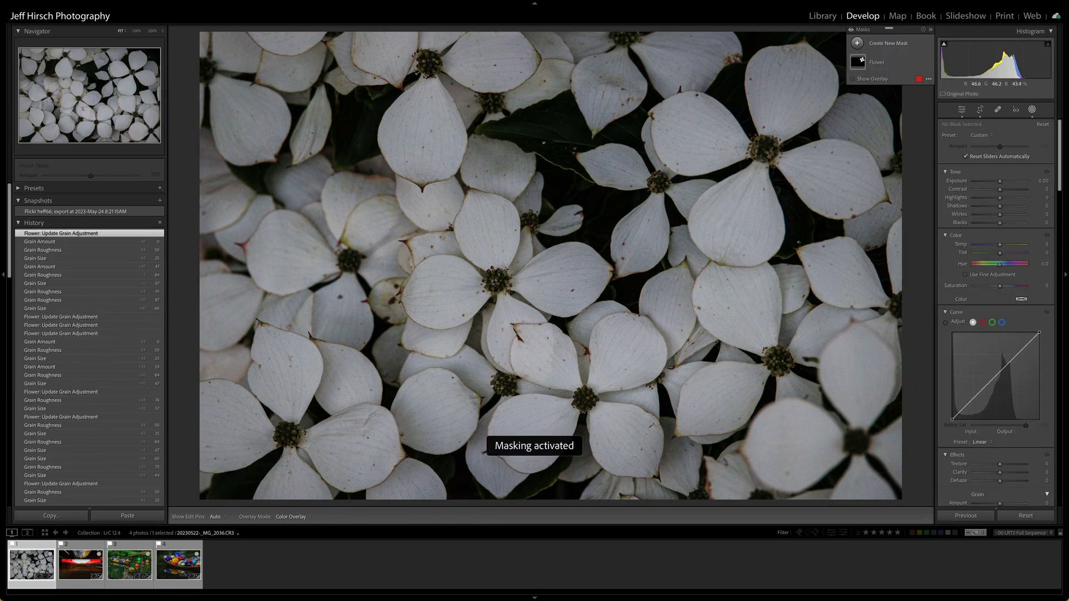
{"action": "left_click", "coordinate": [879, 64]}
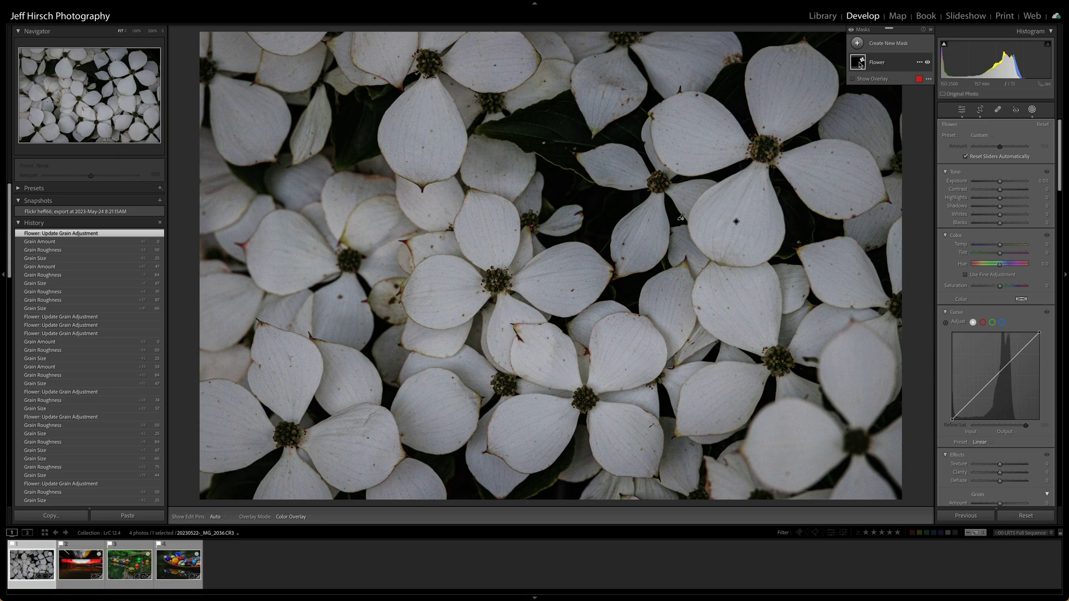
{"action": "mouse_move", "coordinate": [860, 65]}
Step: Give the Flower mask grain with Amount 75, Size 67 and Roughness 84
{"action": "scroll", "coordinate": [1059, 139], "scroll_direction": "down", "scroll_amount": 3}
{"action": "left_click_drag", "start_coordinate": [1060, 140], "coordinate": [1055, 169]}
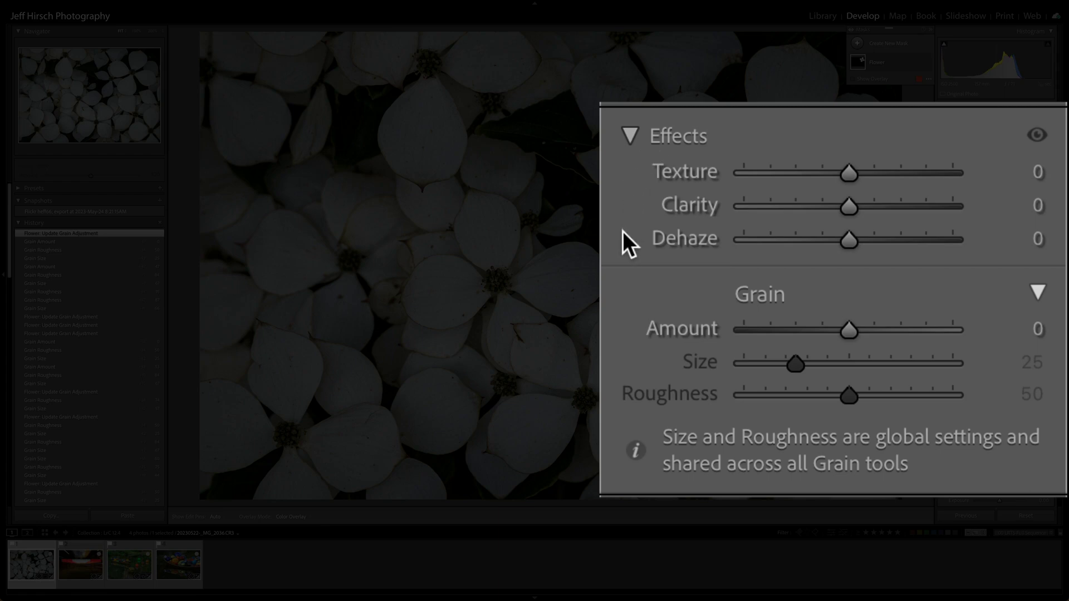
{"action": "left_click_drag", "start_coordinate": [851, 330], "coordinate": [930, 330]}
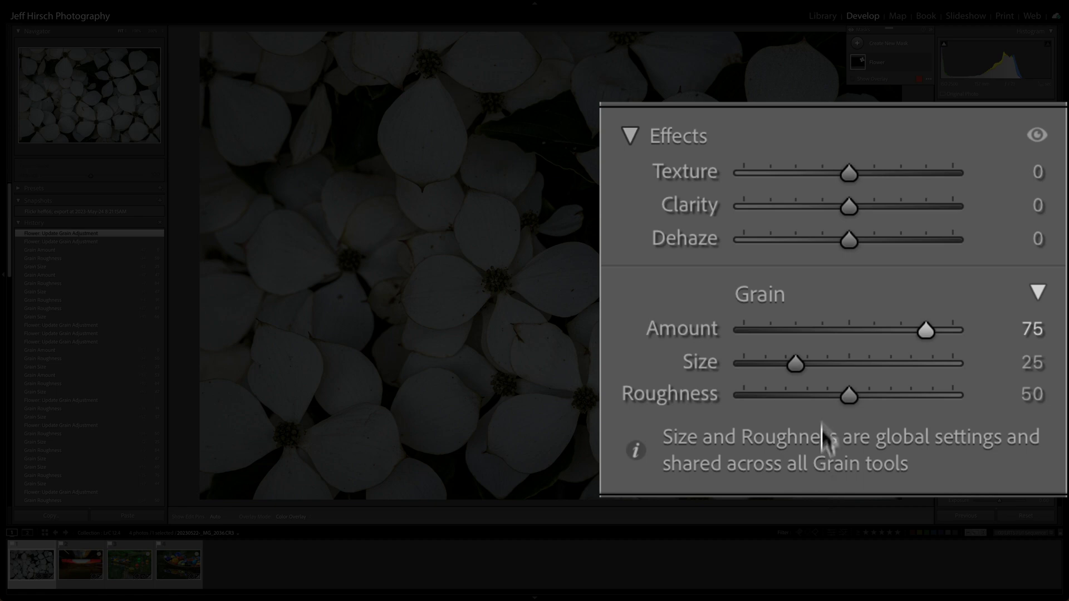
{"action": "left_click_drag", "start_coordinate": [796, 362], "coordinate": [886, 362]}
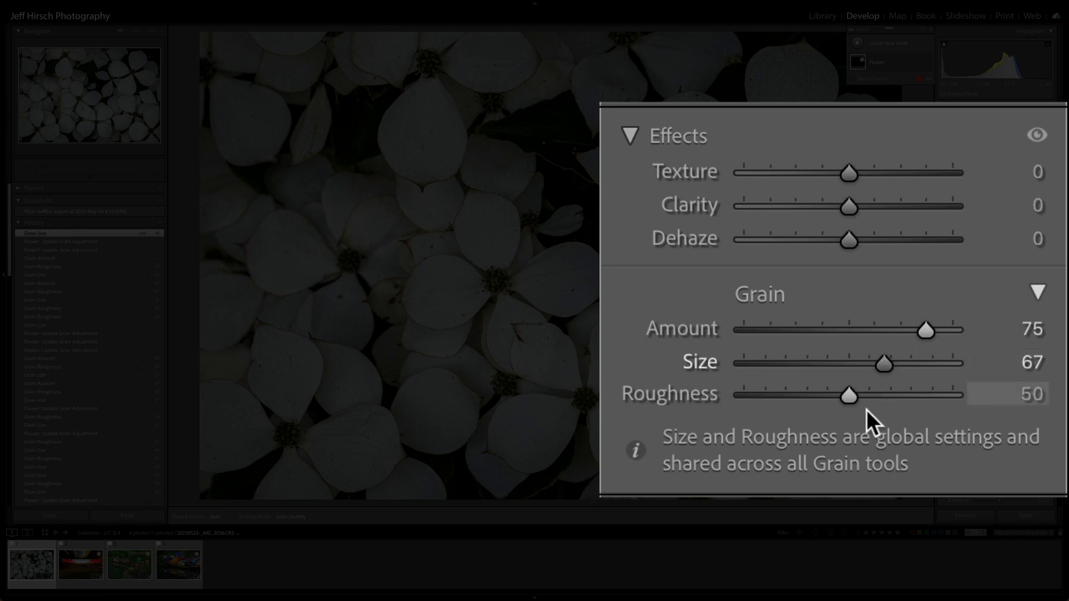
{"action": "left_click_drag", "start_coordinate": [847, 397], "coordinate": [917, 397]}
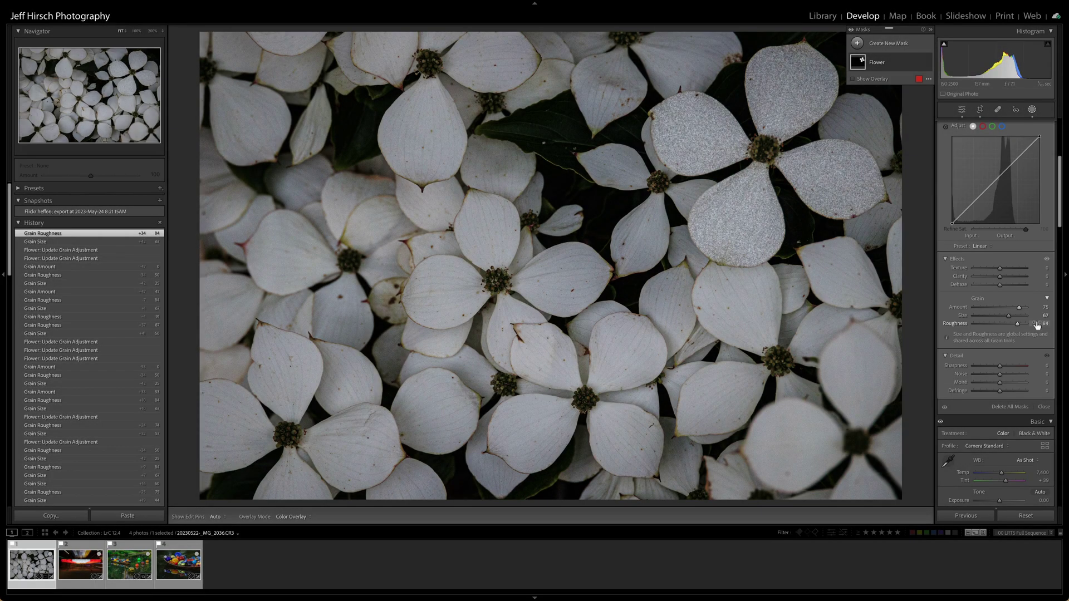
Step: Leave masking and set the global Grain Amount to 51 across the whole photo
{"action": "key", "text": "d"}
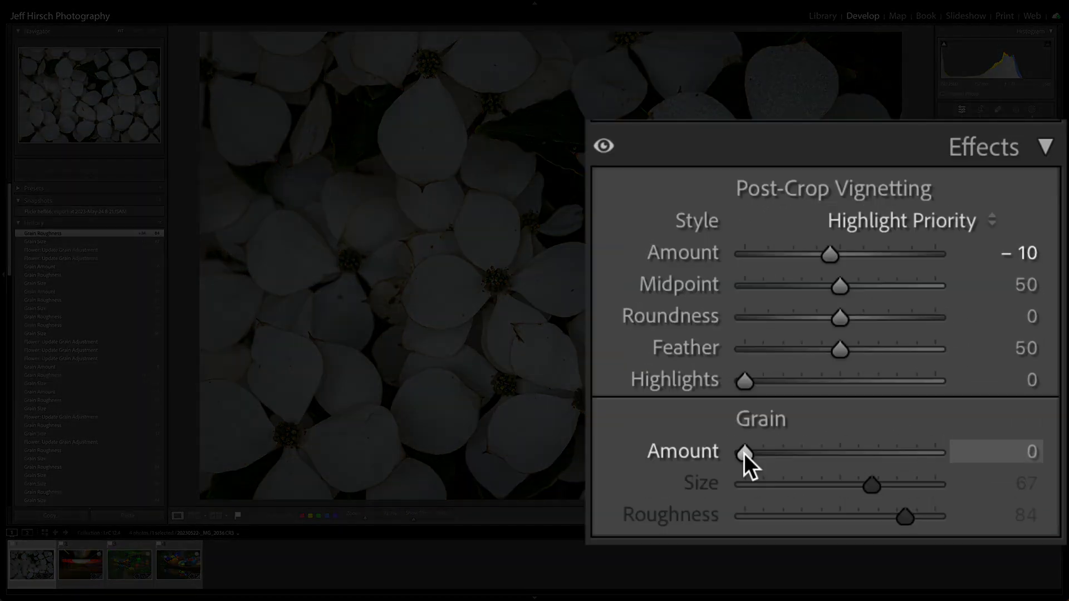
{"action": "left_click_drag", "start_coordinate": [980, 363], "coordinate": [997, 363]}
{"action": "left_click_drag", "start_coordinate": [824, 455], "coordinate": [841, 456]}
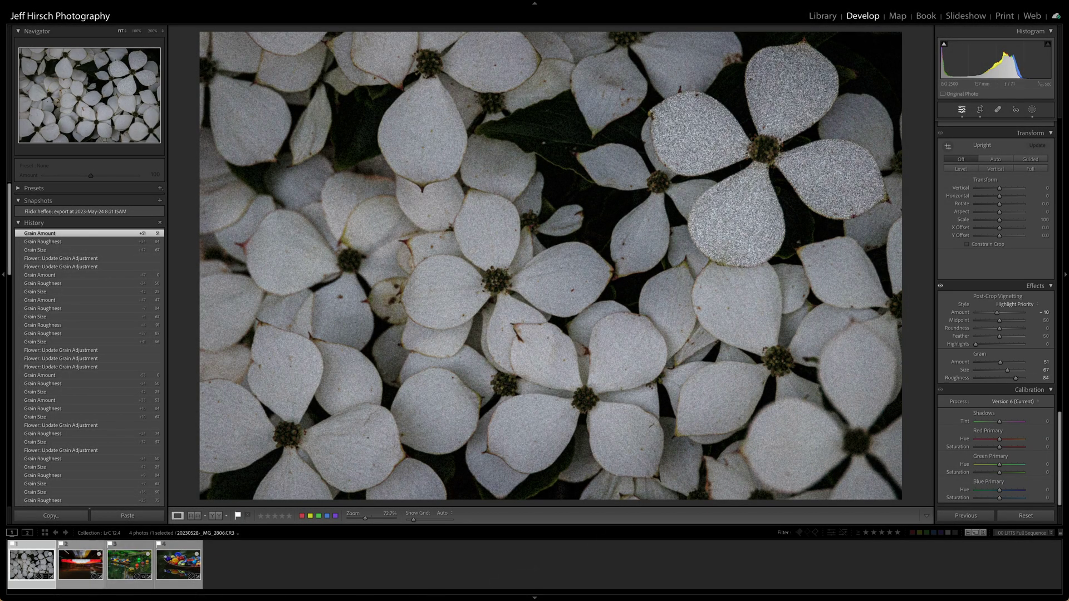
Step: Open the HI-POINTE marquee photo, darken it with a two-point tone curve, and lower Refine Saturation
{"action": "left_click", "coordinate": [83, 568]}
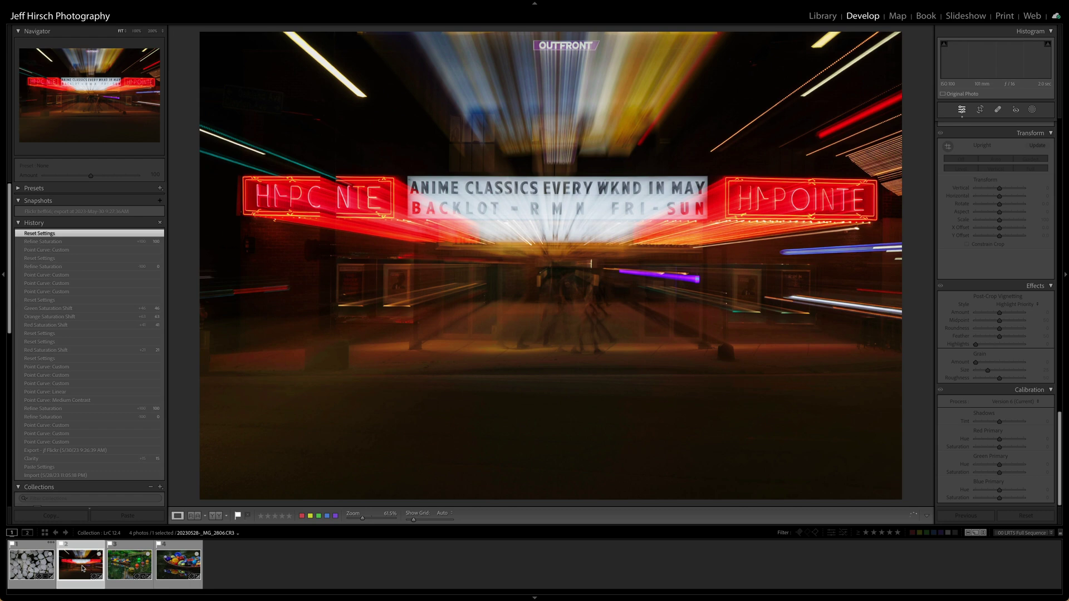
{"action": "mouse_move", "coordinate": [427, 521]}
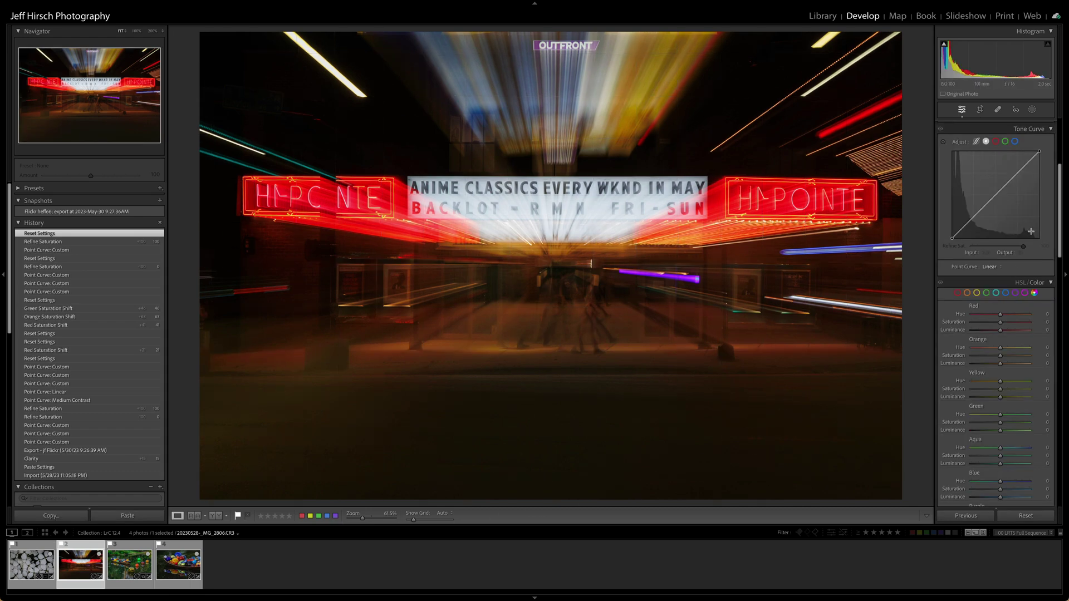
{"action": "left_click", "coordinate": [1010, 180]}
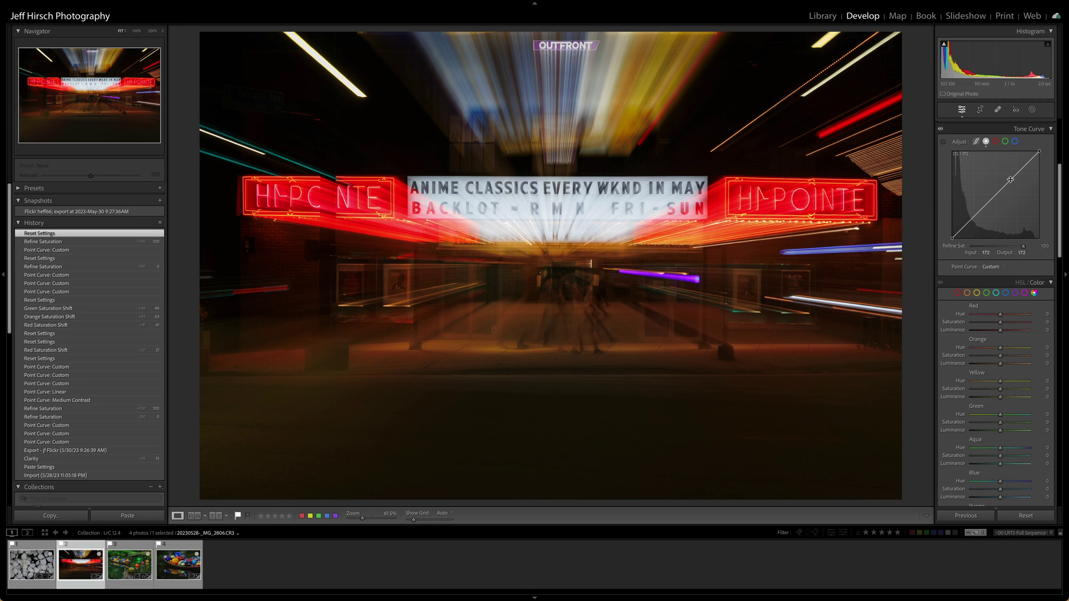
{"action": "left_click", "coordinate": [981, 208]}
{"action": "left_click_drag", "start_coordinate": [980, 209], "coordinate": [985, 227]}
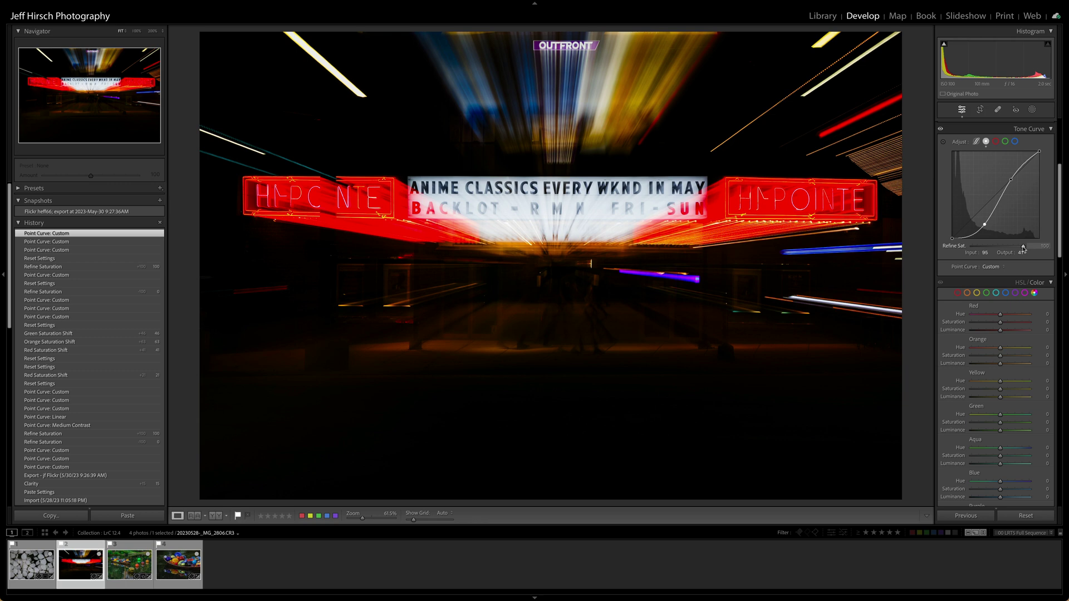
{"action": "left_click_drag", "start_coordinate": [1023, 249], "coordinate": [952, 250]}
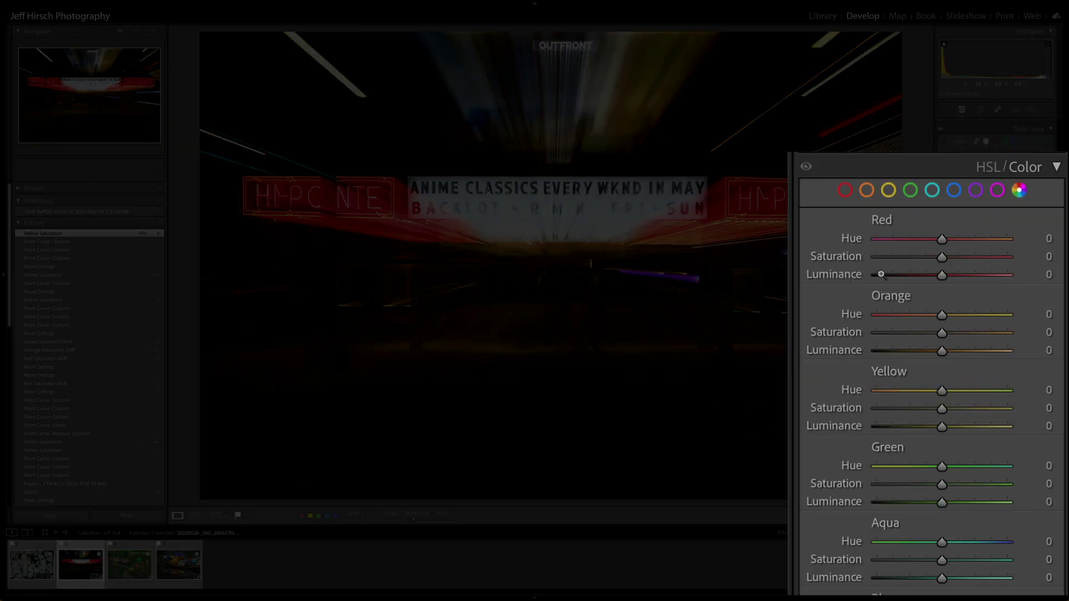
Step: Boost Orange +55, Green +47, Red +49 saturation, reset all to 0, then open the glass-balls photo
{"action": "left_click", "coordinate": [977, 332]}
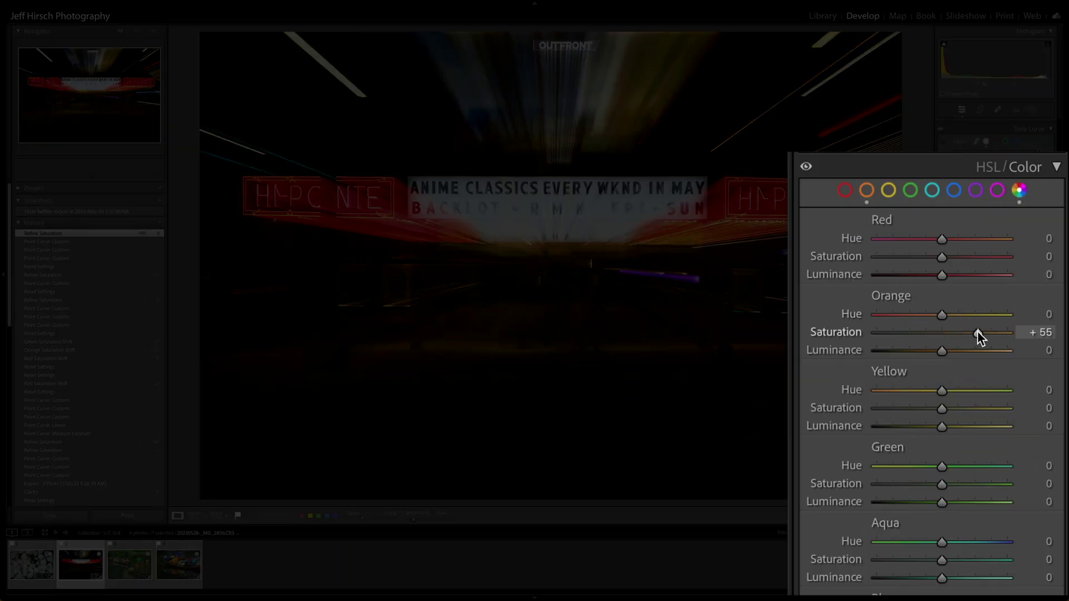
{"action": "left_click", "coordinate": [972, 484]}
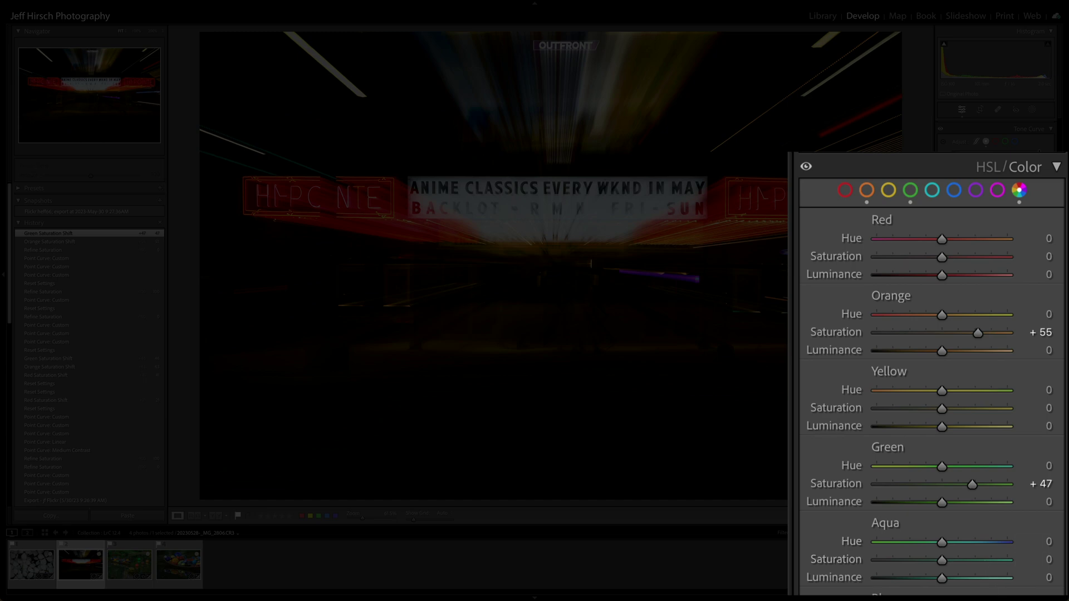
{"action": "left_click", "coordinate": [974, 257]}
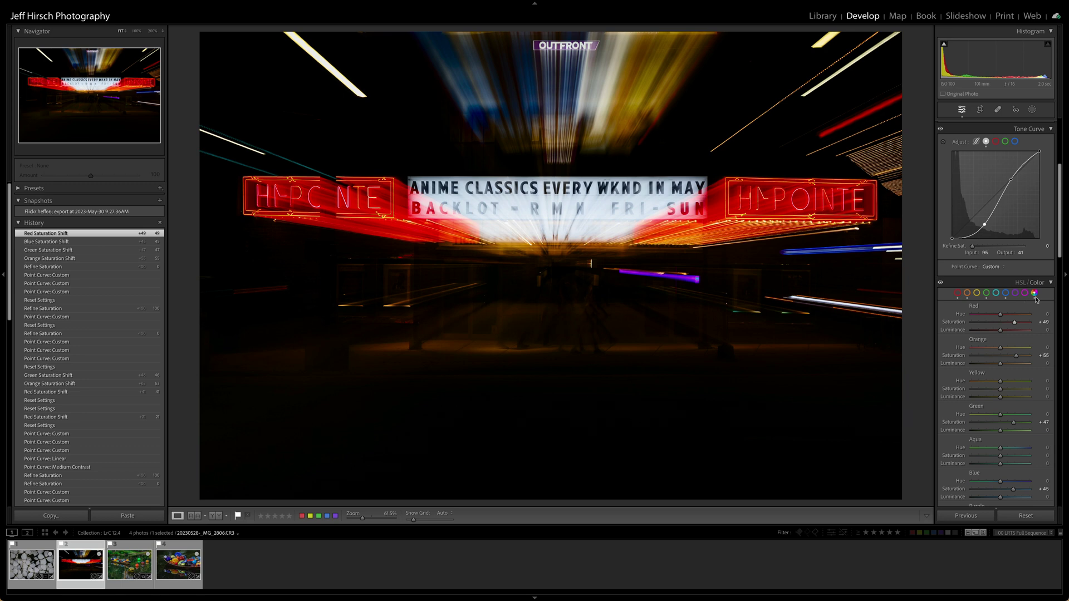
{"action": "left_click", "coordinate": [1021, 282]}
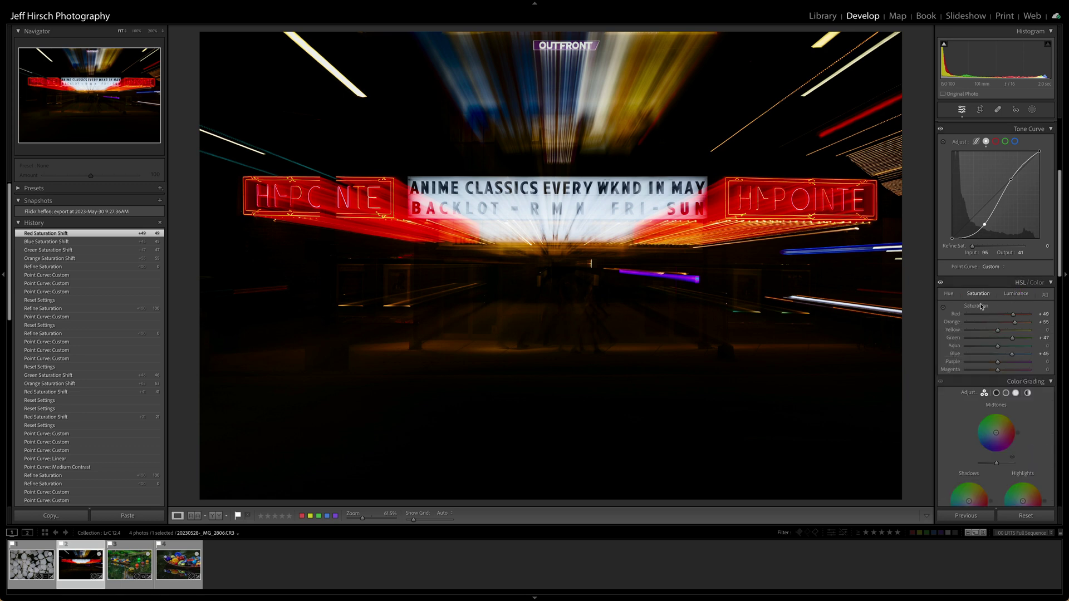
{"action": "double_click", "coordinate": [981, 306]}
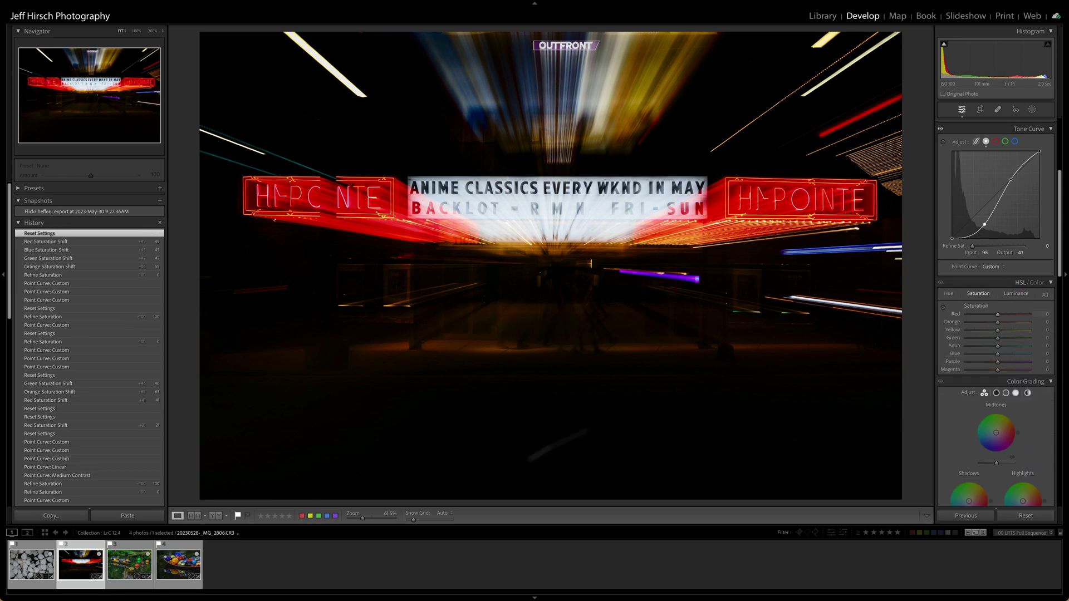
{"action": "left_click", "coordinate": [124, 562]}
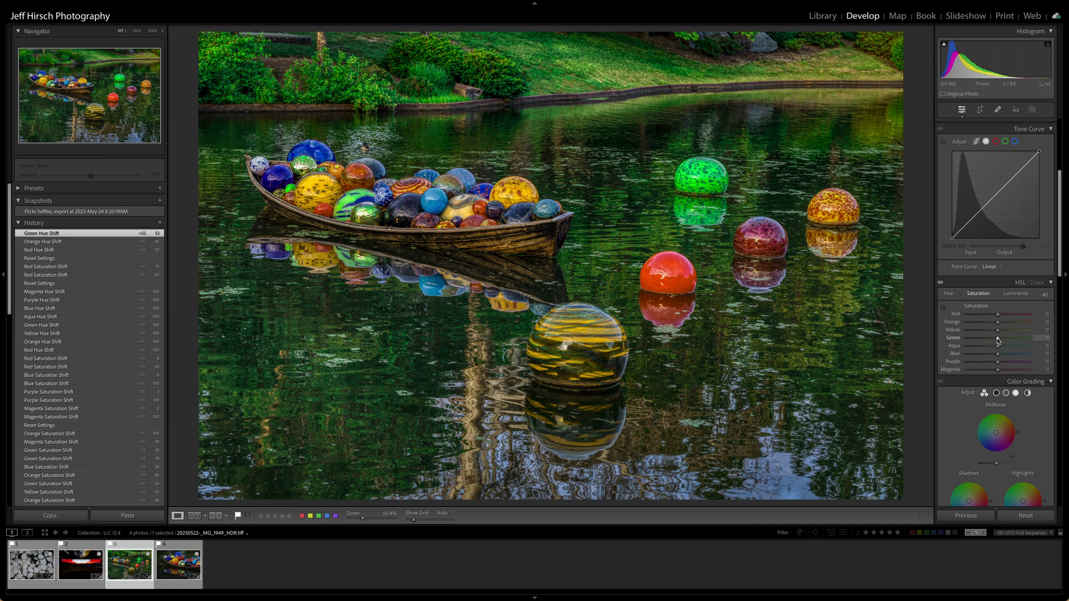
Step: Mute green saturation while previewing greens in isolation, then reset all saturation to 0
{"action": "key", "text": "alt"}
{"action": "left_click_drag", "start_coordinate": [998, 340], "coordinate": [1024, 324]}
{"action": "double_click", "coordinate": [981, 307]}
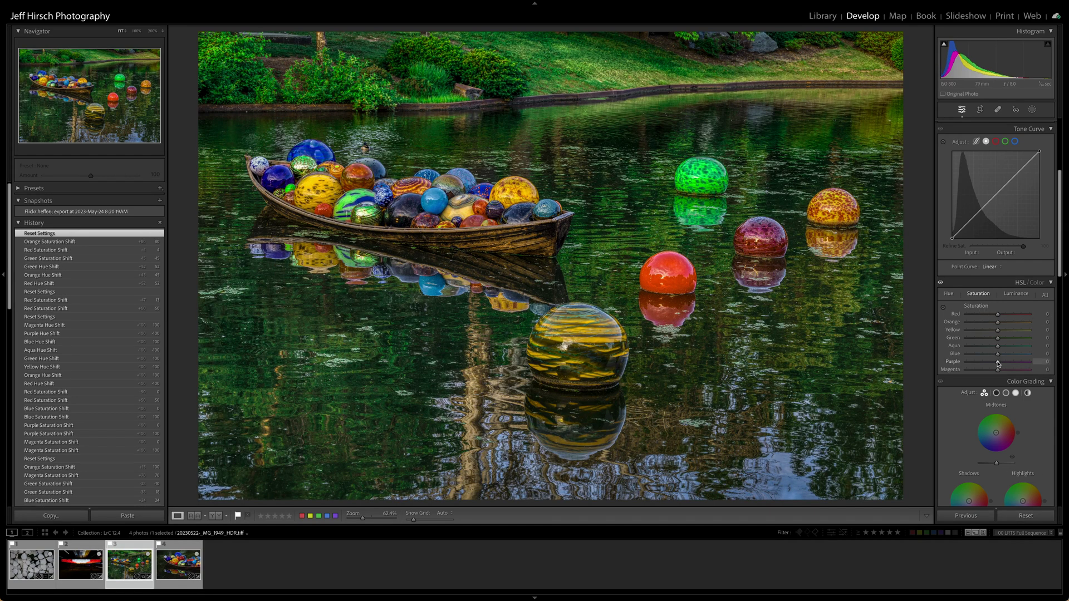
Step: Preview purples at +100, reset Purple to 0, enable targeted saturation, and open the boat close-up
{"action": "left_click_drag", "start_coordinate": [998, 362], "coordinate": [1030, 362]}
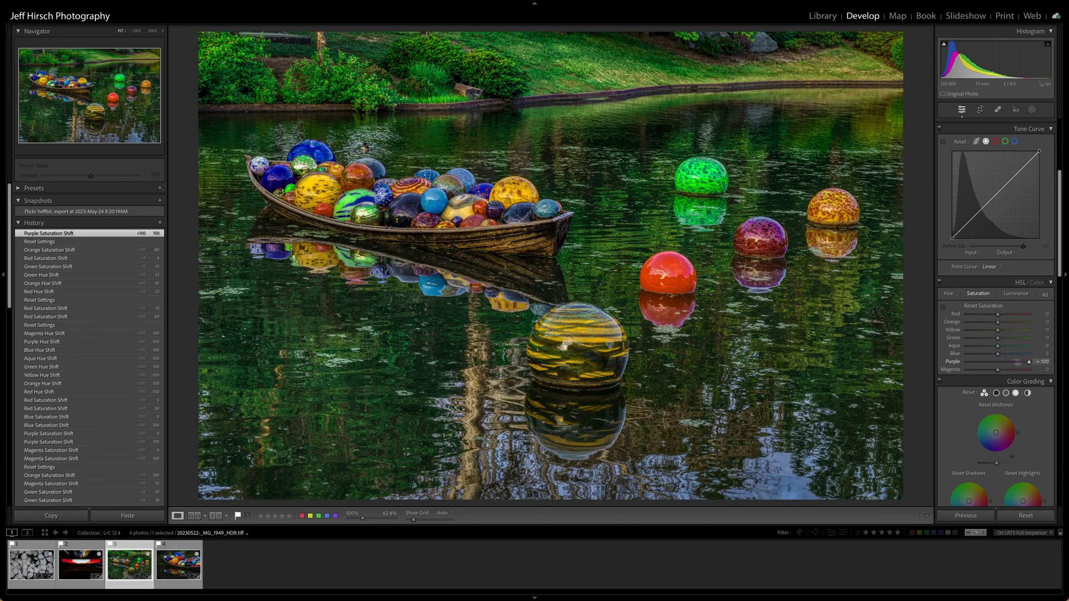
{"action": "double_click", "coordinate": [956, 365]}
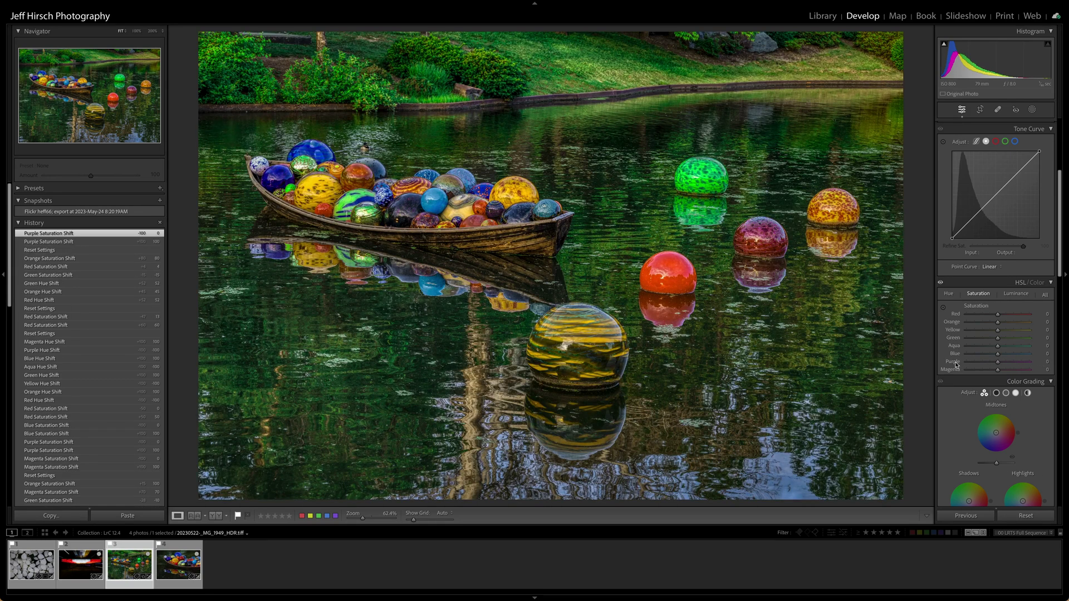
{"action": "left_click", "coordinate": [943, 308]}
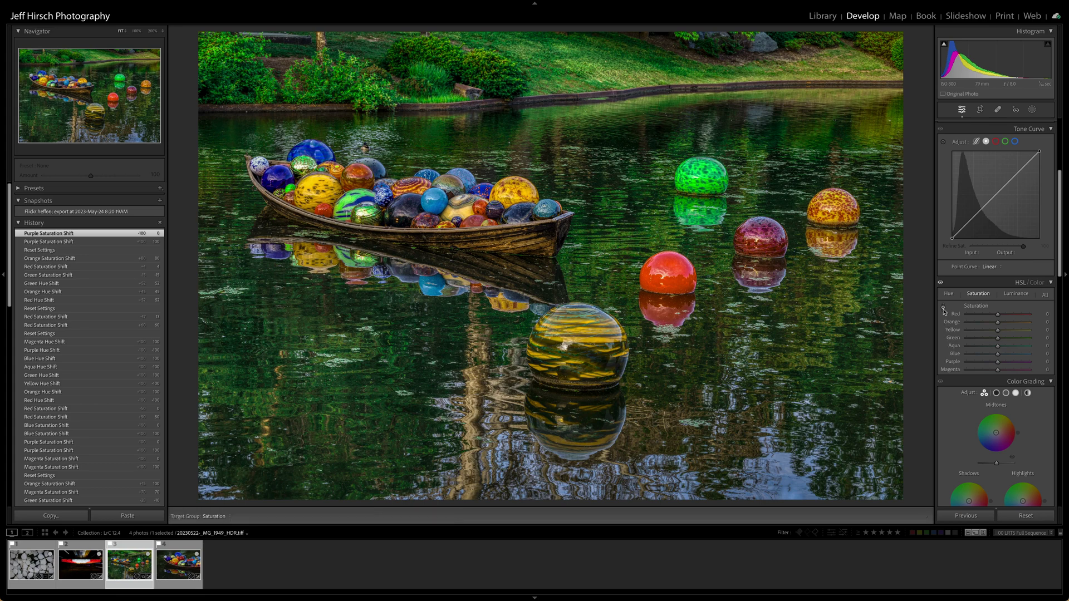
{"action": "left_click", "coordinate": [159, 556]}
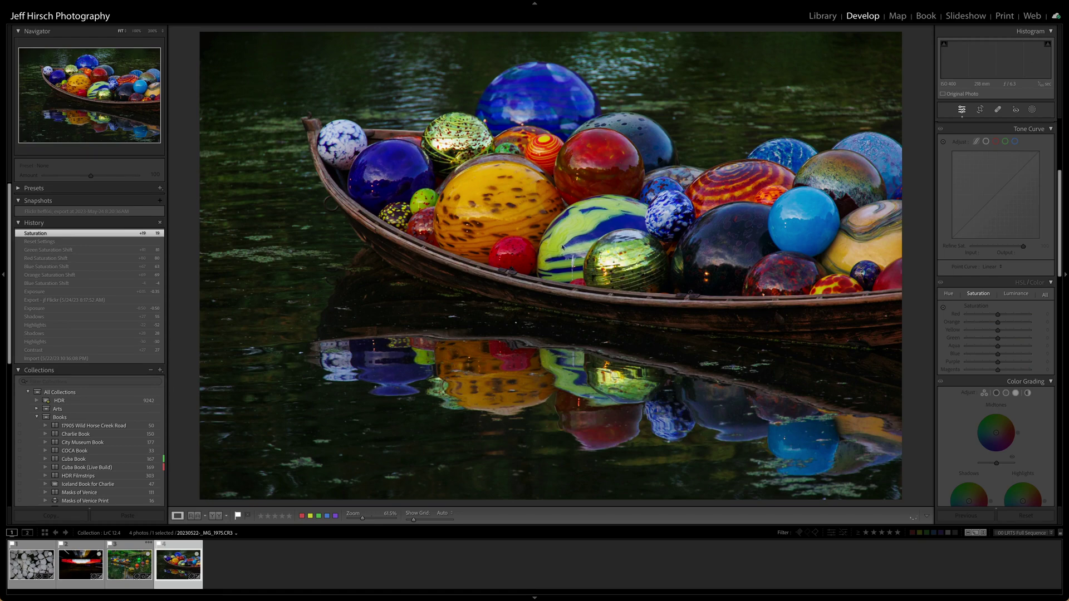
{"action": "left_click", "coordinate": [943, 309]}
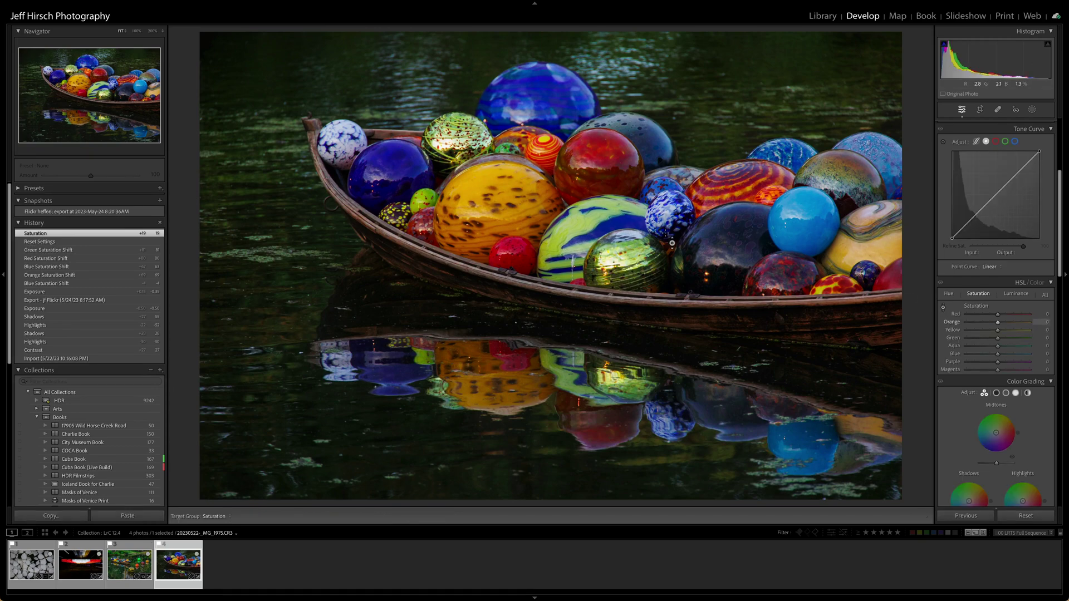
{"action": "left_click_drag", "start_coordinate": [760, 185], "coordinate": [767, 194]}
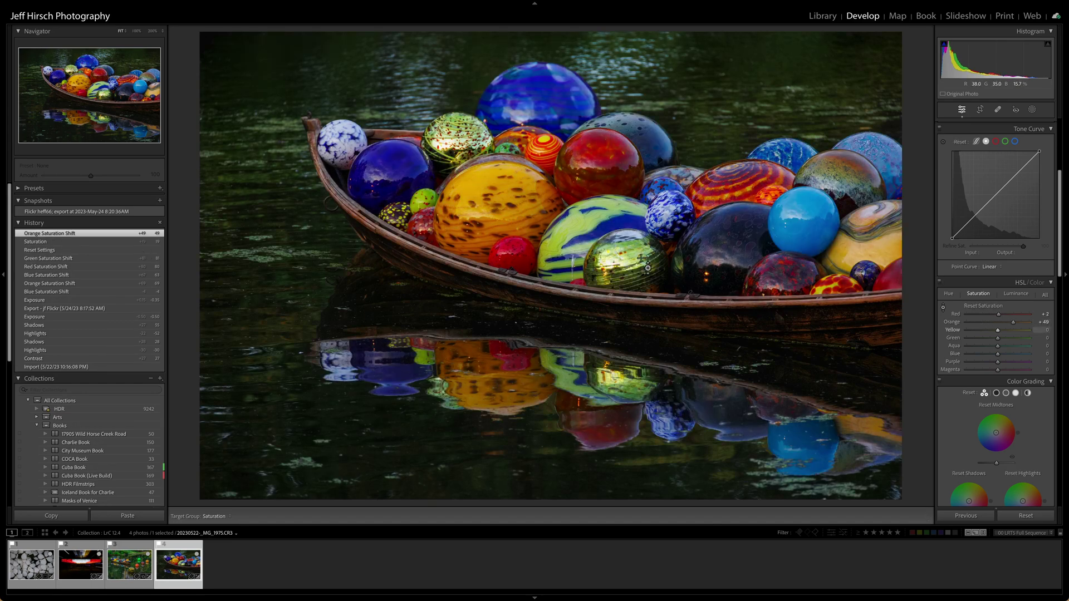
{"action": "mouse_move", "coordinate": [646, 264]}
{"action": "left_mouse_down"}
{"action": "mouse_move", "coordinate": [646, 253]}
{"action": "mouse_move", "coordinate": [648, 267]}
{"action": "left_mouse_up"}
{"action": "left_click", "coordinate": [851, 520]}
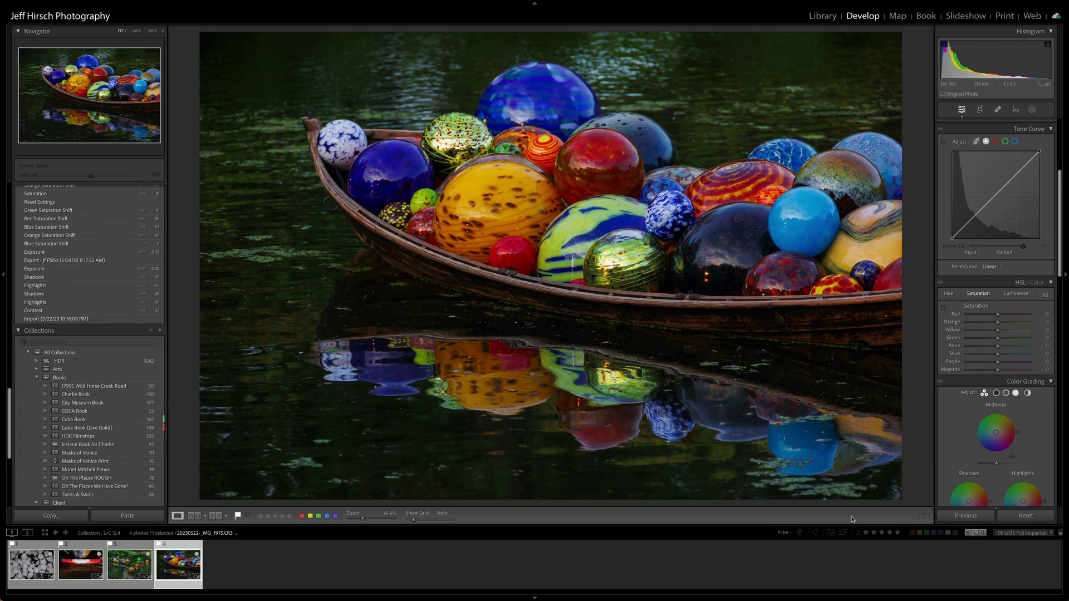
{"action": "left_click", "coordinate": [976, 143]}
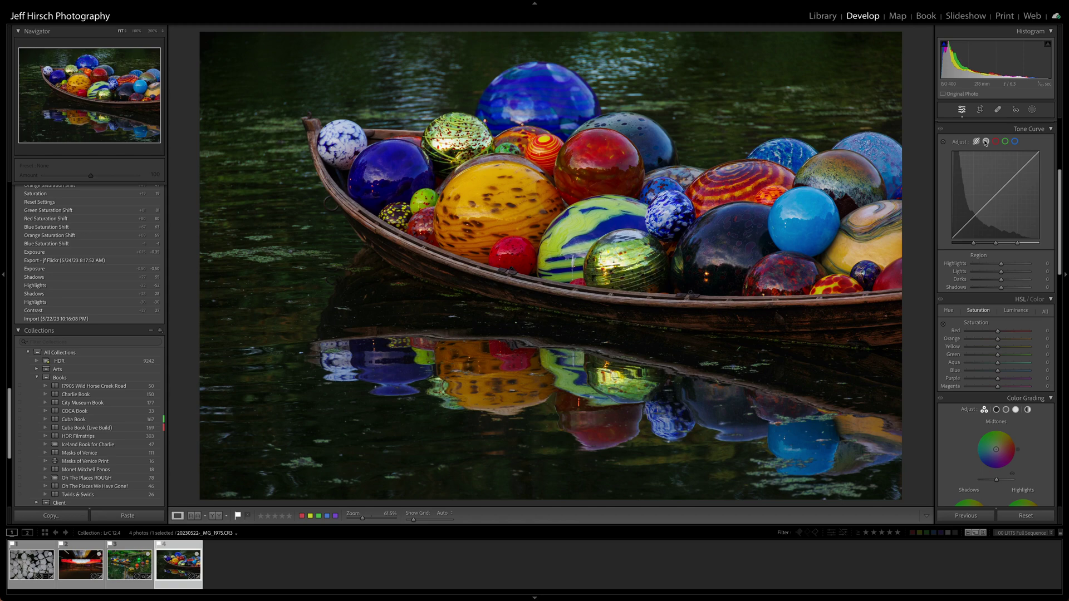
{"action": "left_click", "coordinate": [985, 142]}
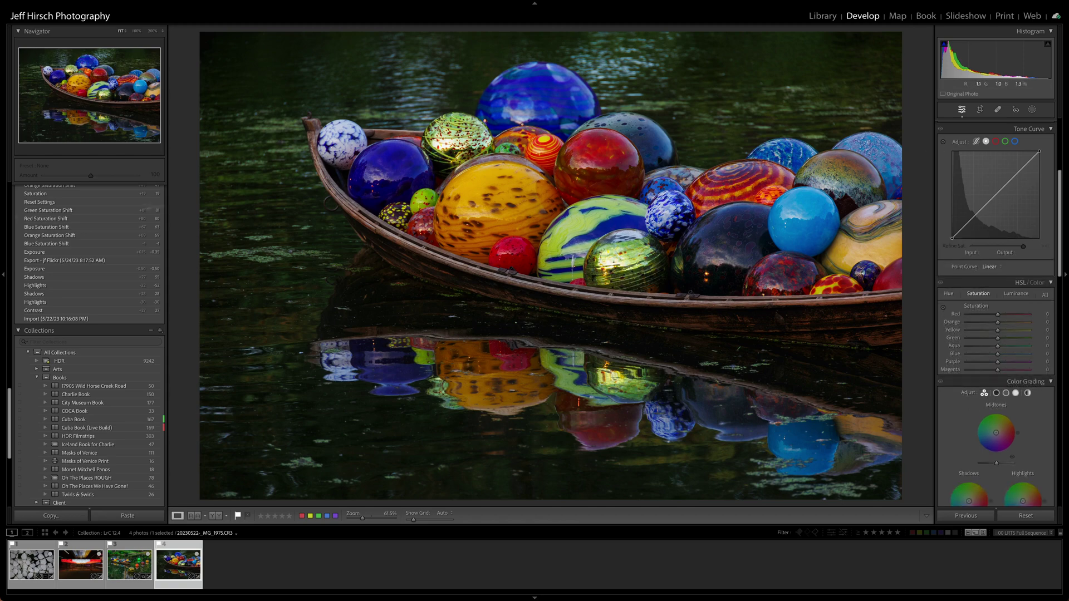
Step: Cancel a Parametric Curve develop preset, then show Oh The Places ROUGH in the Library grid
{"action": "scroll", "coordinate": [89, 226], "scroll_direction": "up", "scroll_amount": 10}
{"action": "scroll", "coordinate": [89, 225], "scroll_direction": "up", "scroll_amount": 3}
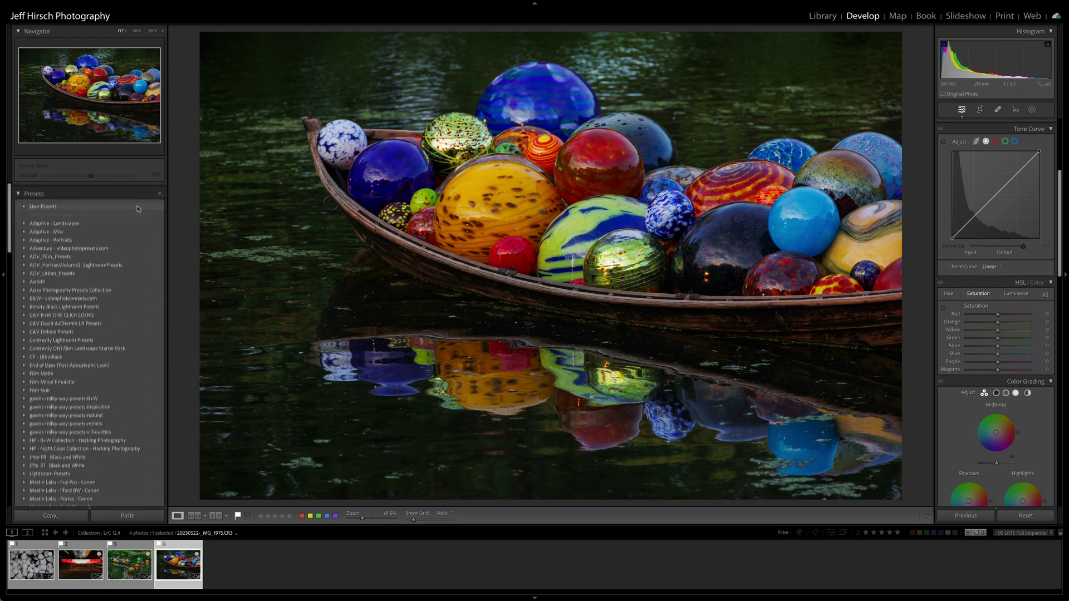
{"action": "left_click", "coordinate": [159, 188]}
{"action": "left_click", "coordinate": [168, 197]}
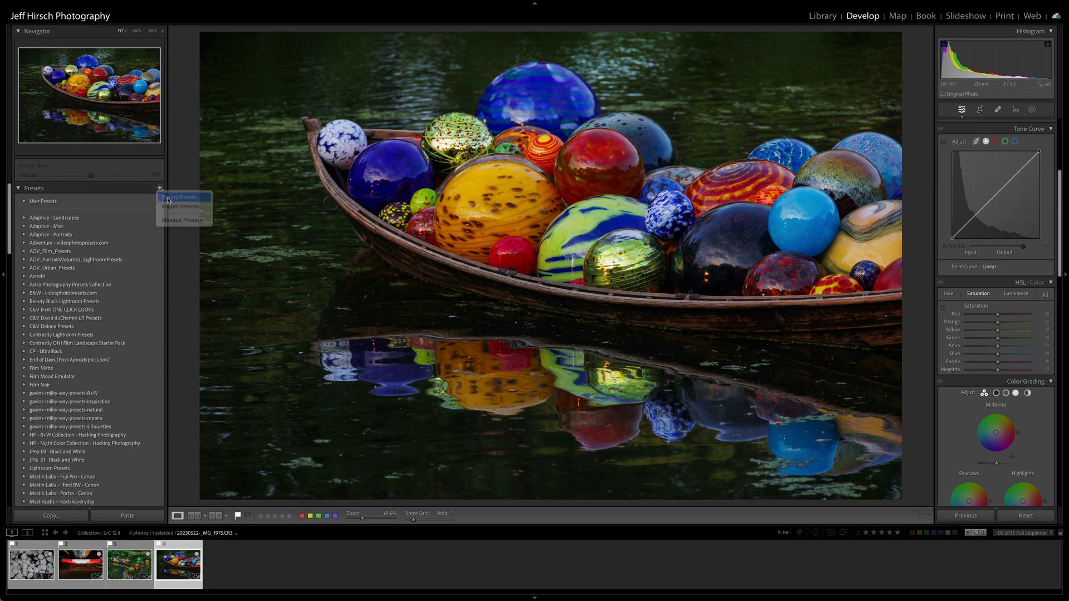
{"action": "left_click", "coordinate": [415, 316]}
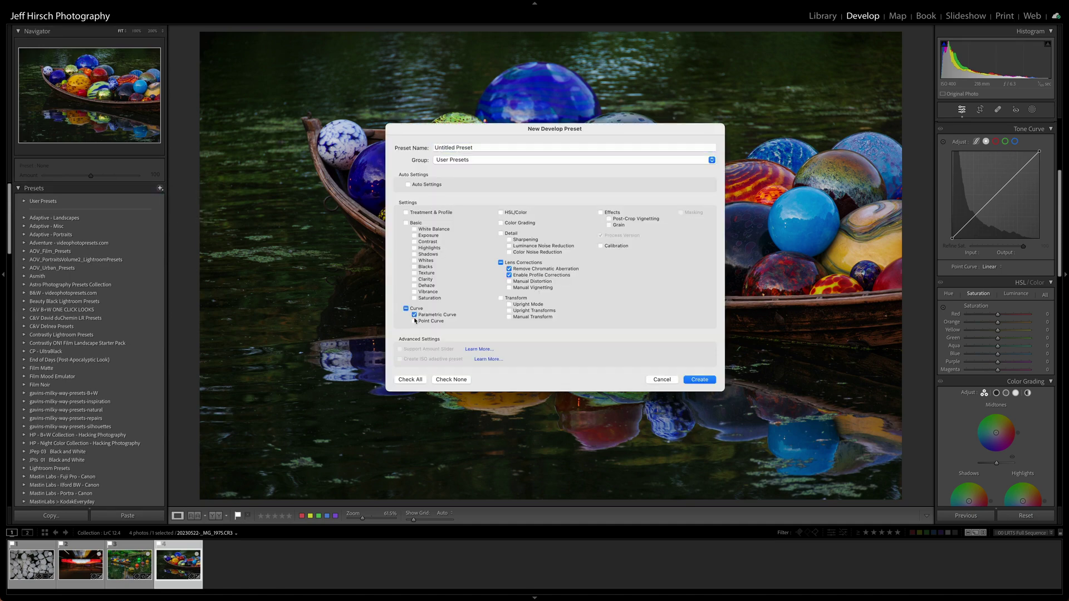
{"action": "left_click", "coordinate": [654, 380]}
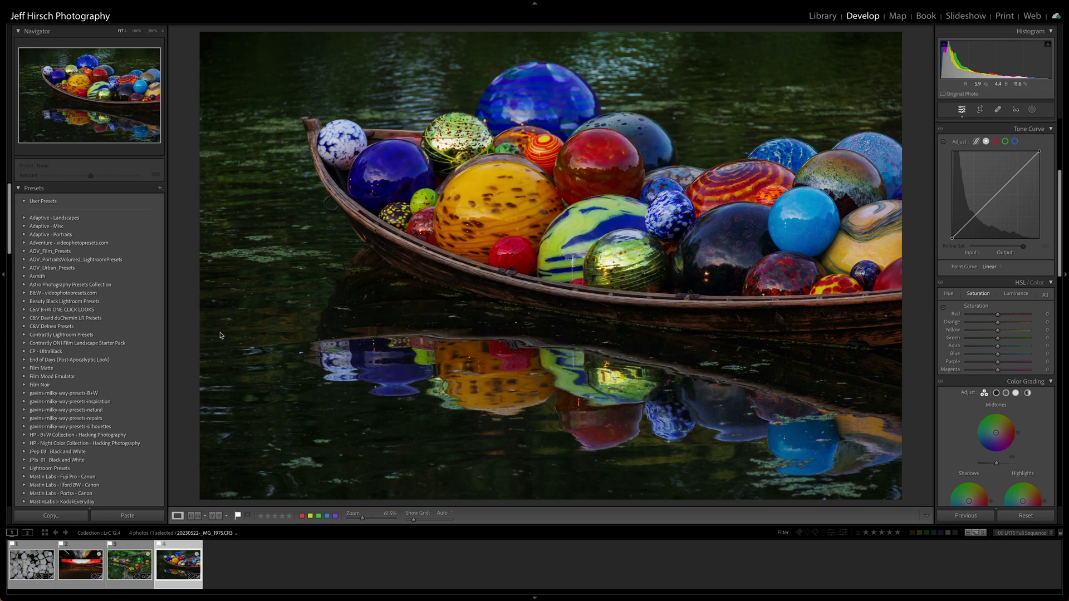
{"action": "key", "text": "g"}
{"action": "left_click", "coordinate": [120, 254]}
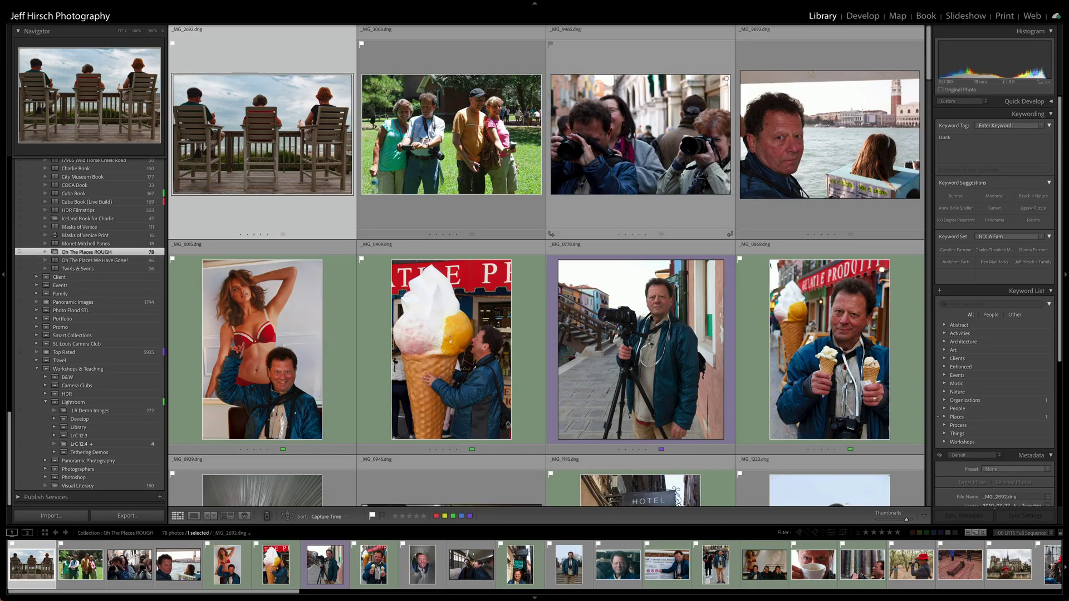
Step: In Book, open page 64 and align its portrait left, centre, then right in its cell
{"action": "left_click", "coordinate": [925, 17]}
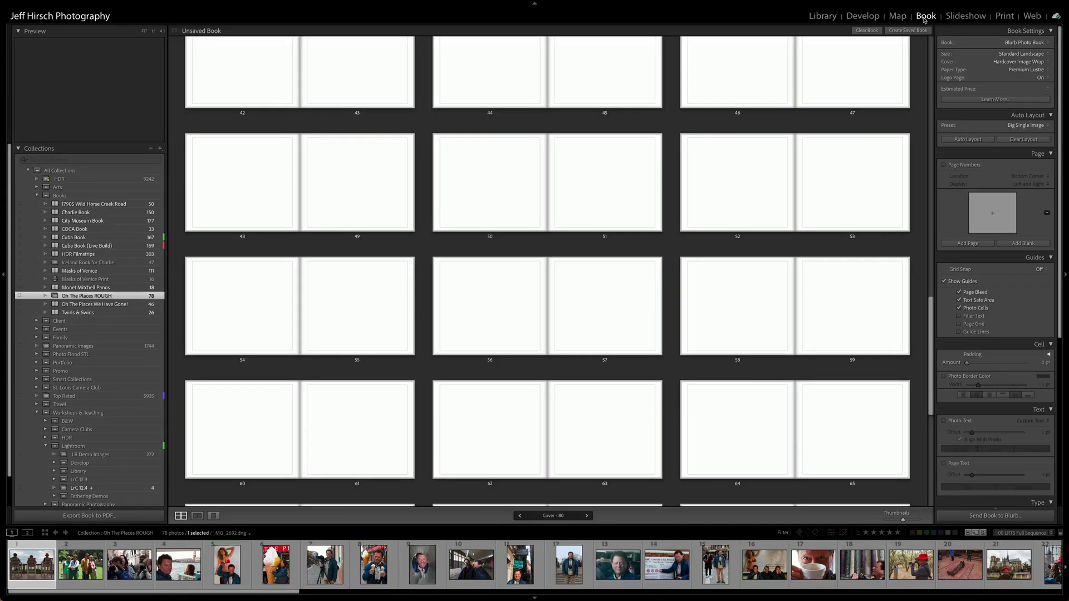
{"action": "double_click", "coordinate": [767, 411]}
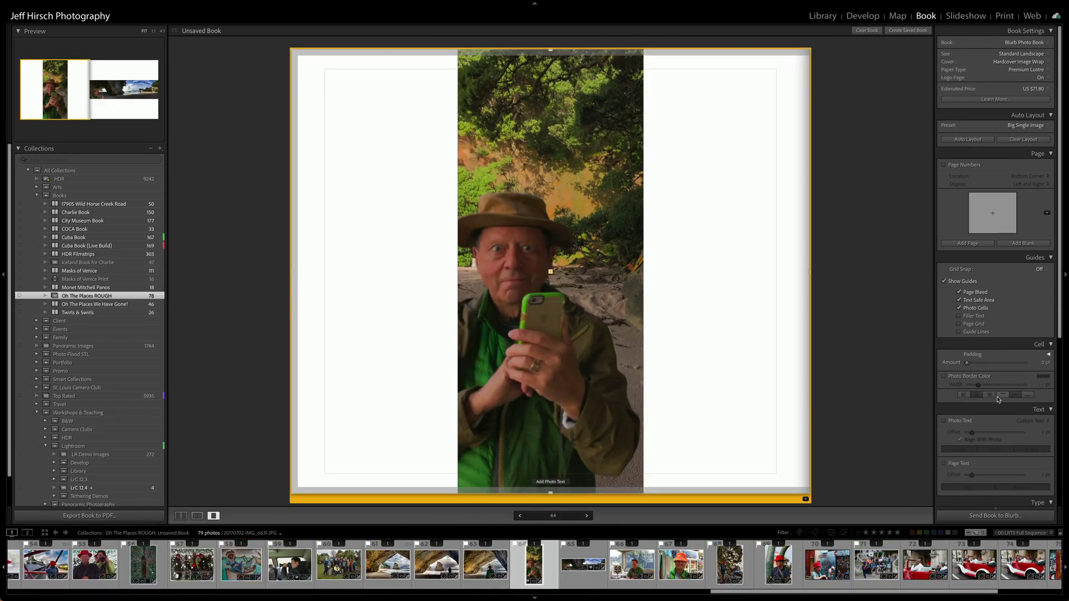
{"action": "left_click", "coordinate": [966, 397]}
{"action": "left_click", "coordinate": [977, 397]}
{"action": "left_click", "coordinate": [989, 397]}
Step: On page 65, try top and bottom alignment for the panorama, leave it centred, return to Library
{"action": "key", "text": "Right"}
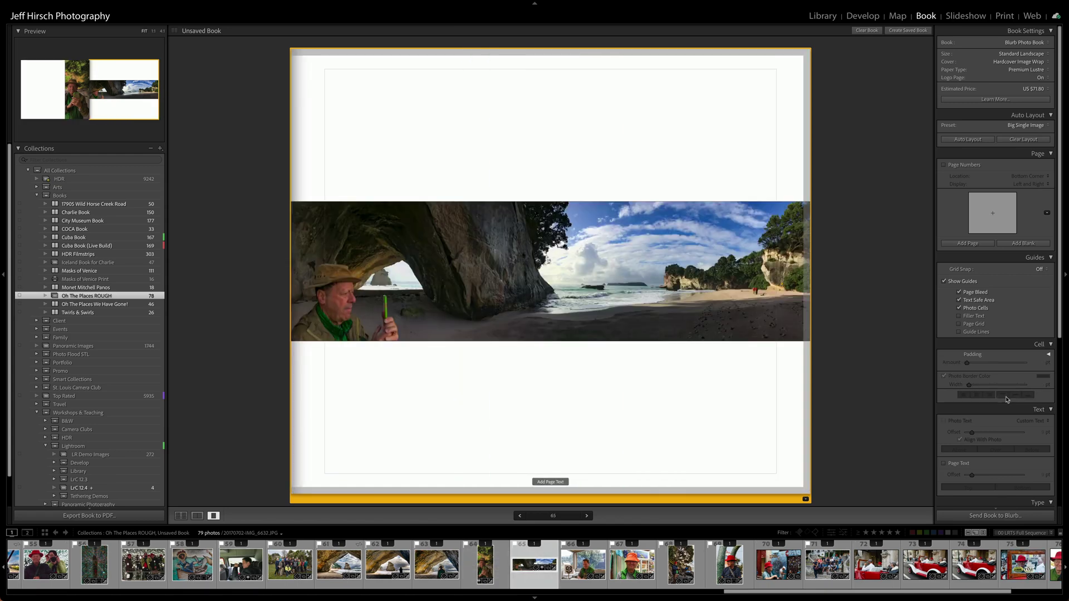
{"action": "left_click", "coordinate": [800, 333]}
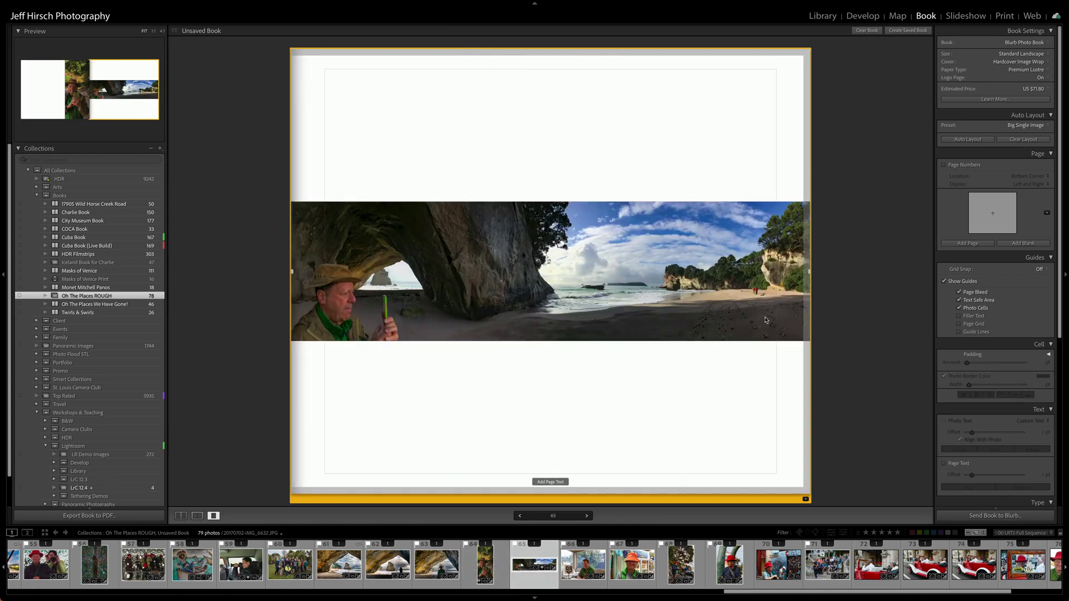
{"action": "left_click", "coordinate": [1002, 397]}
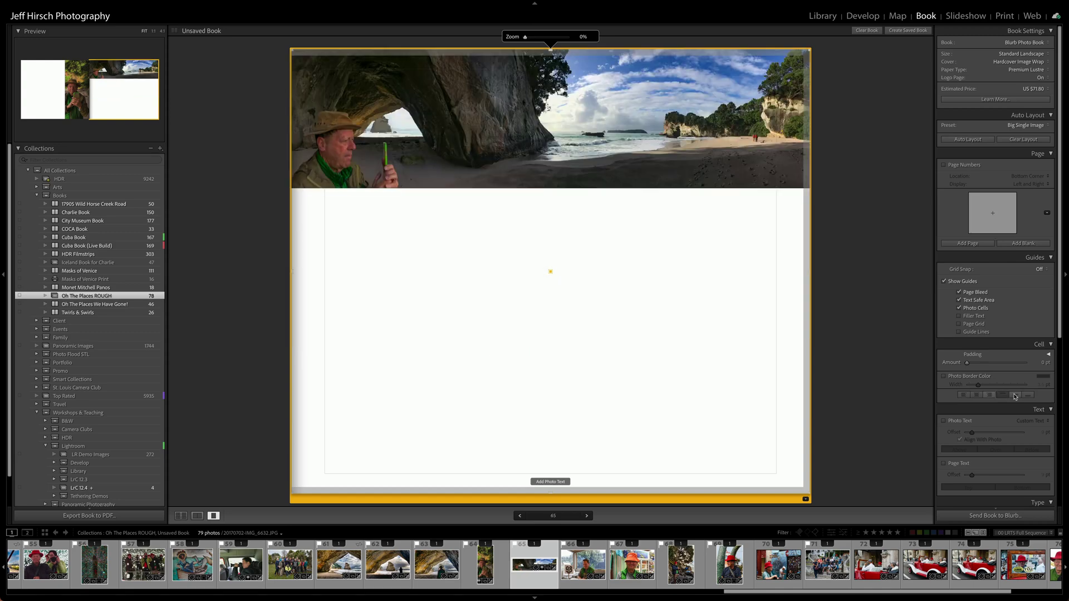
{"action": "left_click", "coordinate": [1017, 396]}
{"action": "left_click", "coordinate": [1025, 396]}
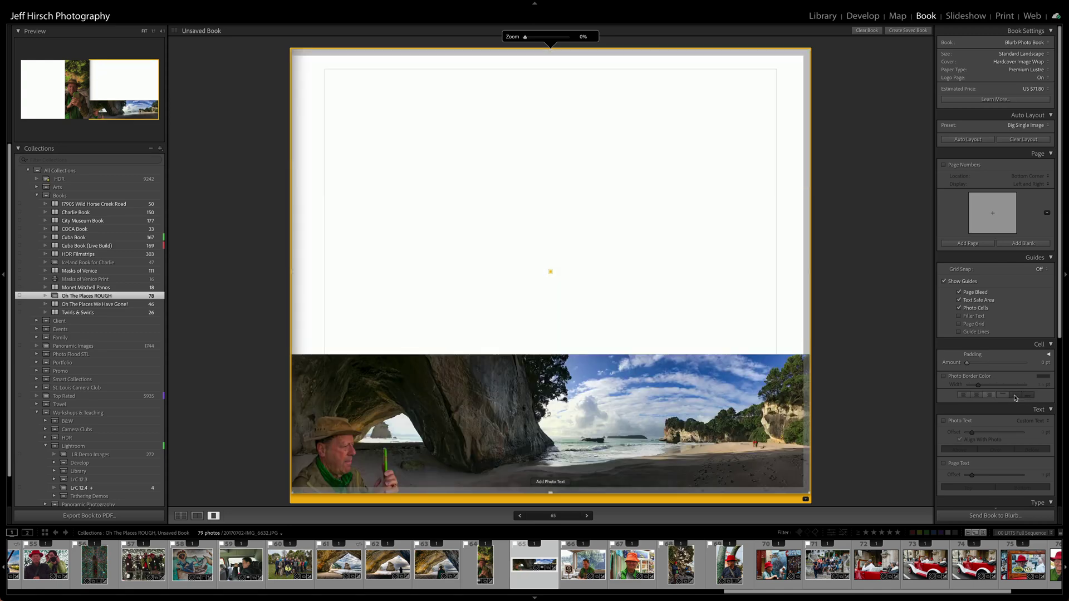
{"action": "left_click", "coordinate": [1018, 396]}
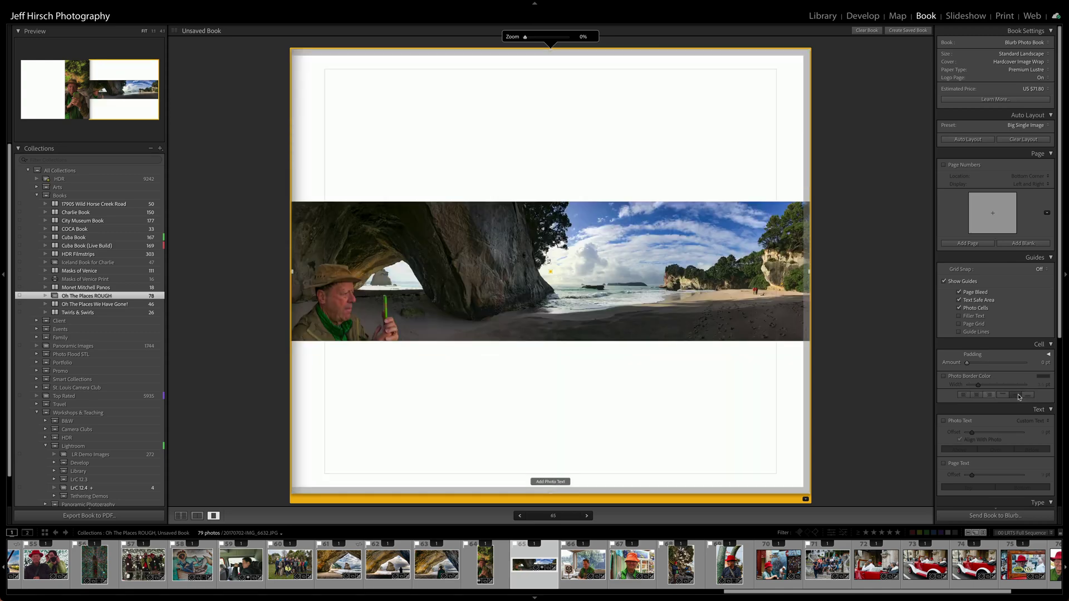
{"action": "key", "text": "g"}
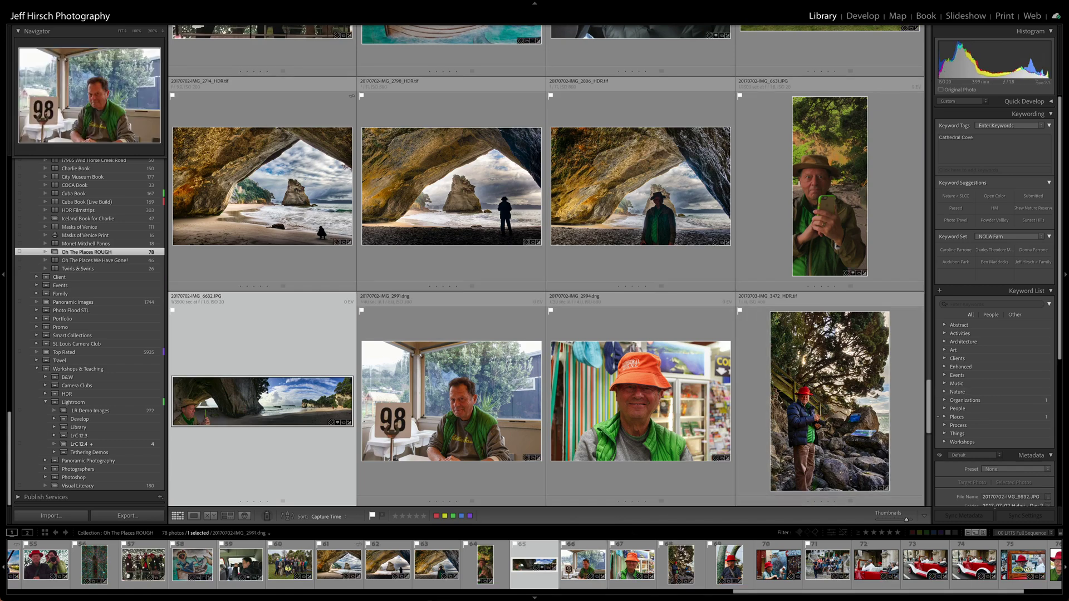
Step: Open the LrC 12.4 collection from the Collections panel
{"action": "left_click", "coordinate": [110, 445]}
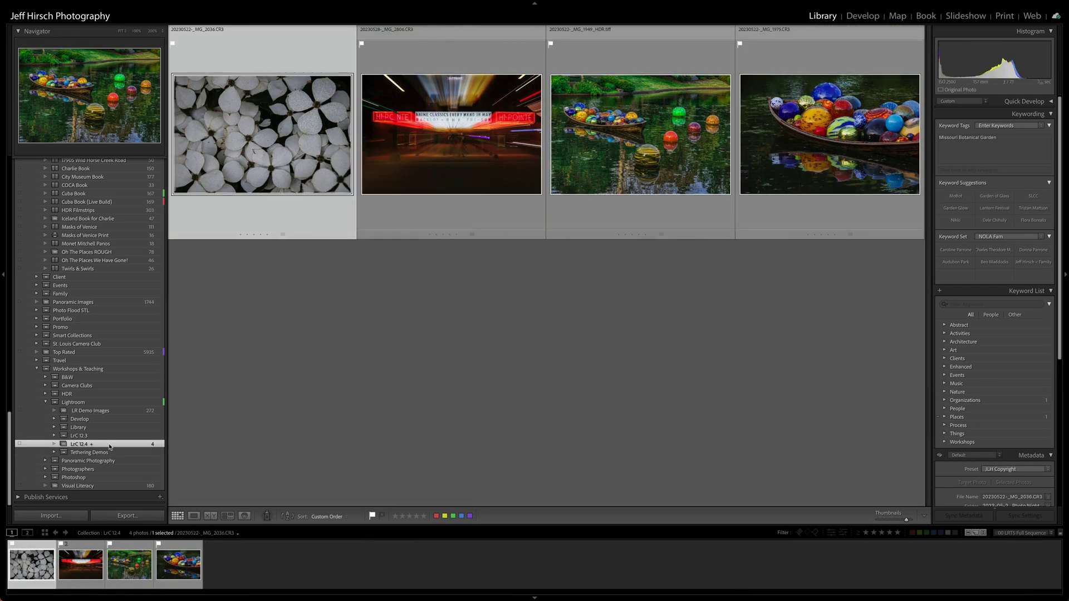